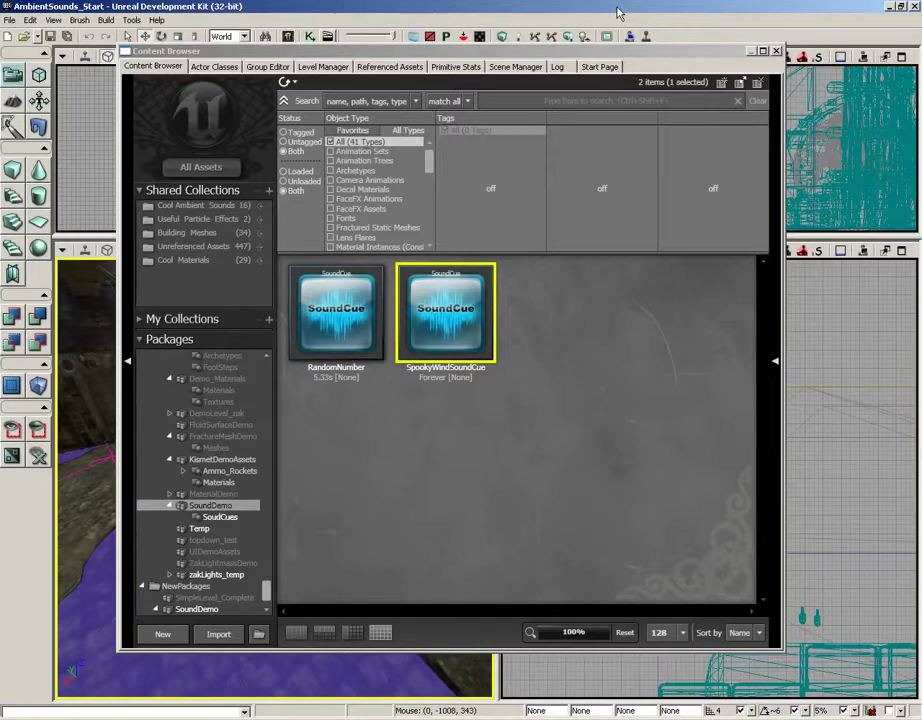
# Step: Assign the SpookyWindSoundCue to the Ambient sound class under SFX
pyautogui.rightClick(464, 305)
pyautogui.moveTo(501, 343)
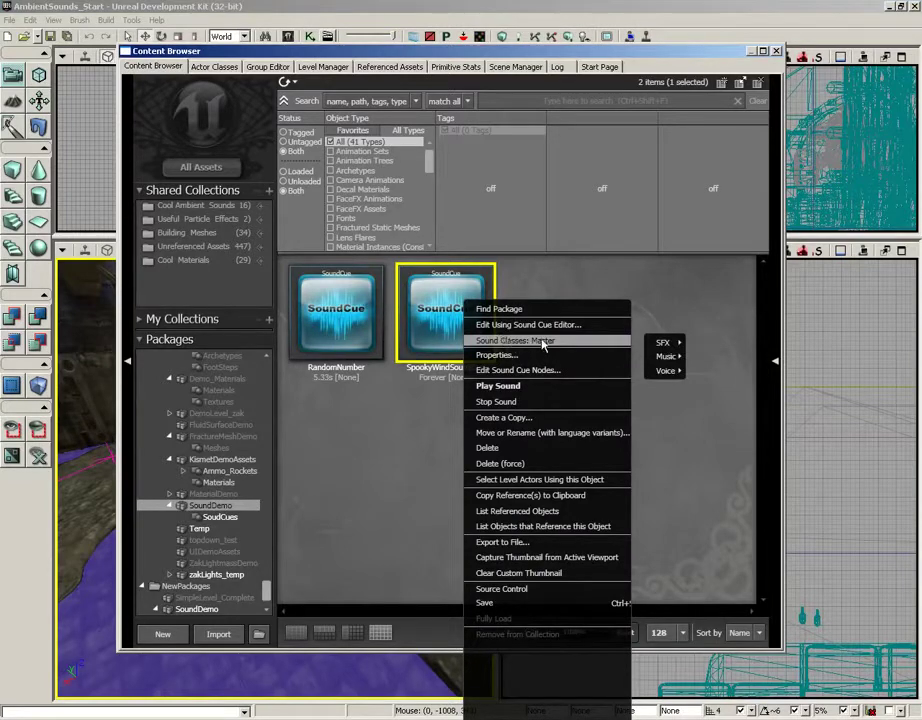
pyautogui.moveTo(667, 345)
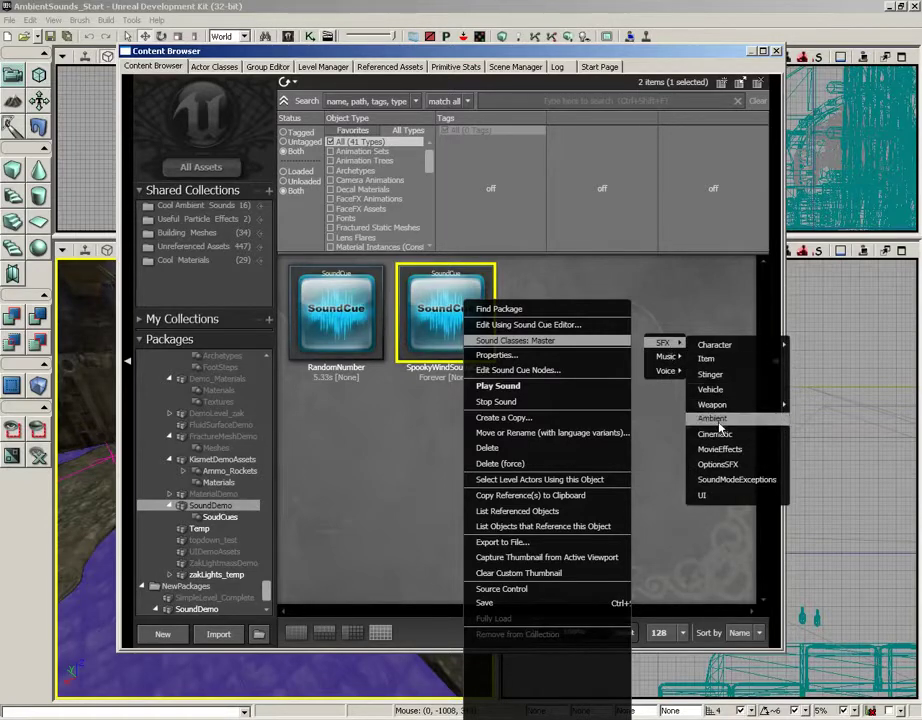
pyautogui.click(713, 418)
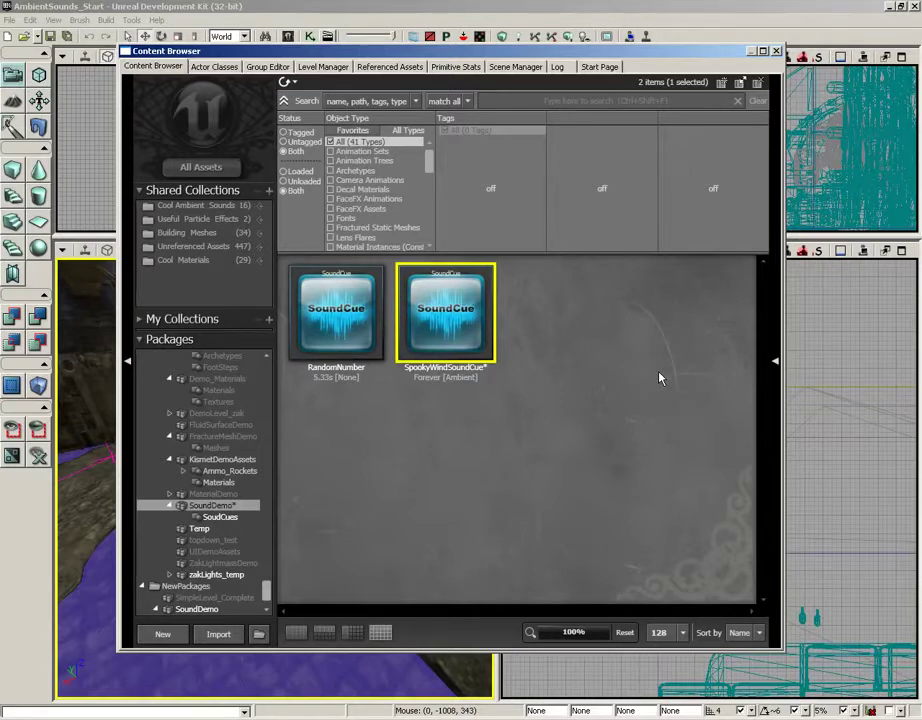
# Step: Open Kismet and examine the trigger's door sequence and the properties of the door opening Play Sound action
pyautogui.moveTo(422, 285)
pyautogui.moveTo(291, 52); pyautogui.dragTo(294, 64)
pyautogui.click(309, 36)
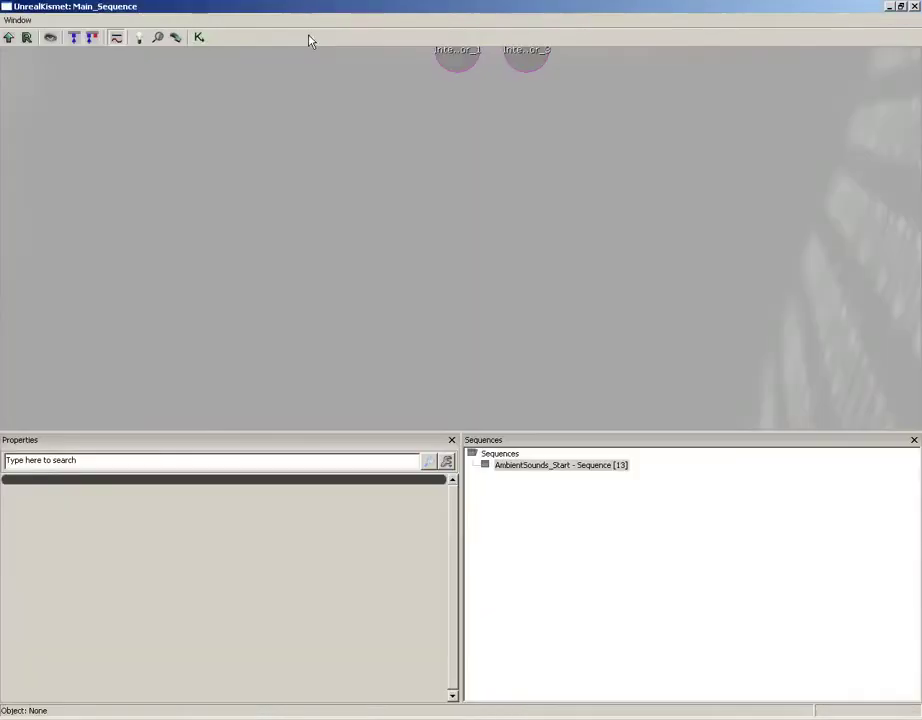
pyautogui.moveTo(522, 180); pyautogui.dragTo(510, 354)
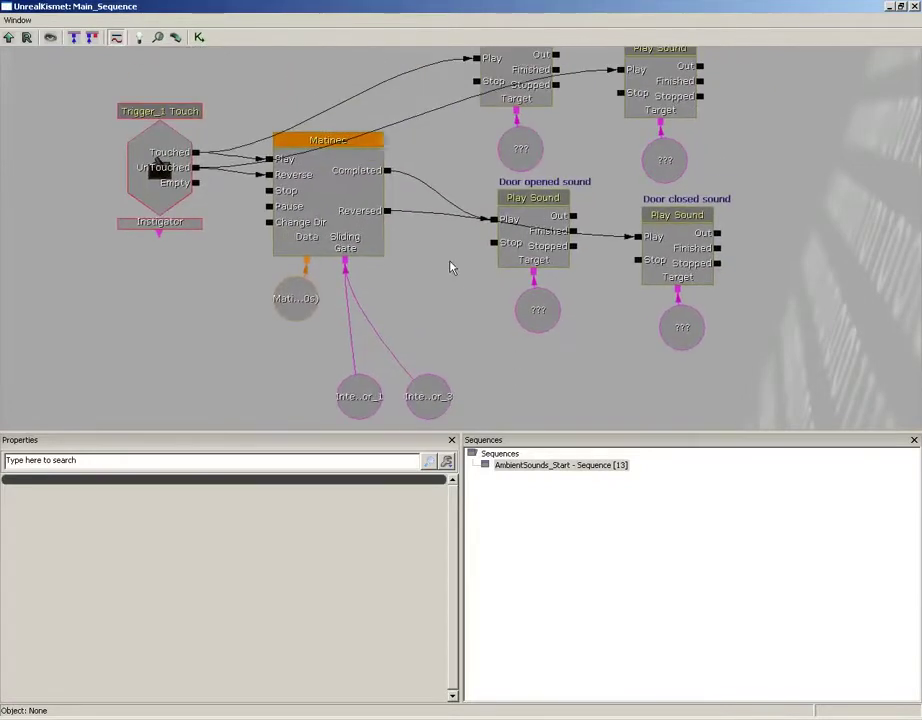
pyautogui.moveTo(453, 263); pyautogui.dragTo(426, 323)
pyautogui.click(150, 196)
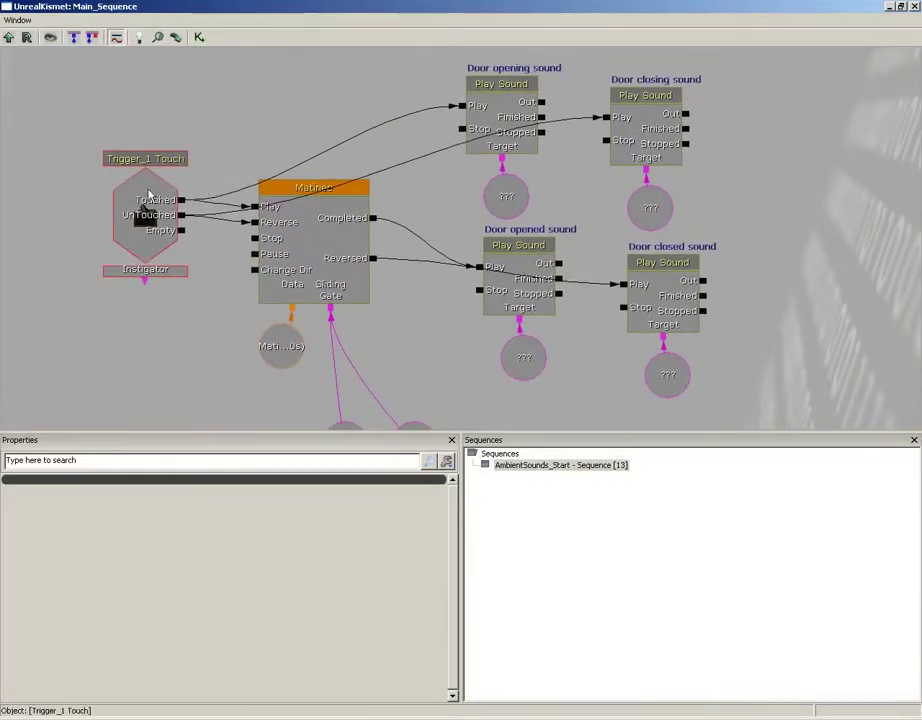
pyautogui.click(145, 210)
pyautogui.click(148, 205)
pyautogui.click(508, 112)
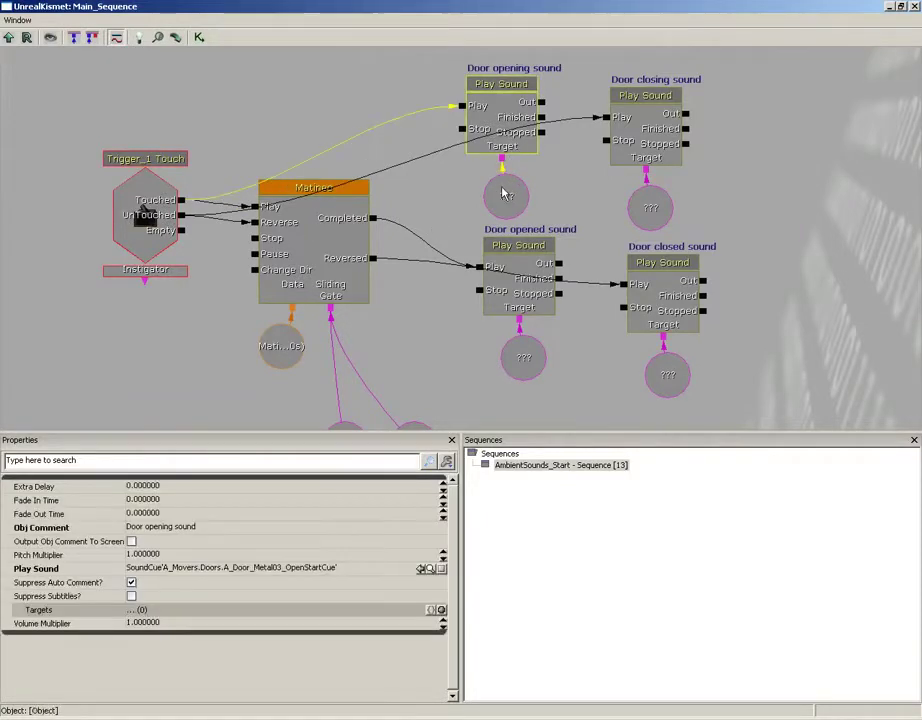
pyautogui.click(503, 192)
pyautogui.click(508, 101)
# Step: Look through the sound actions available for a new Kismet action, then close Kismet
pyautogui.moveTo(412, 360); pyautogui.dragTo(336, 72)
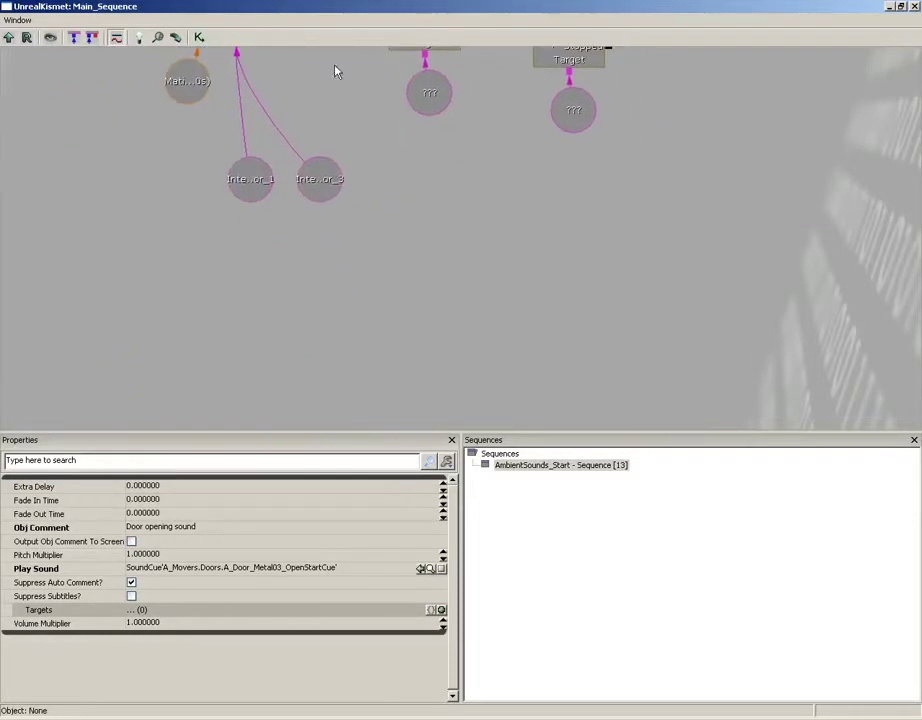
pyautogui.rightClick(426, 240)
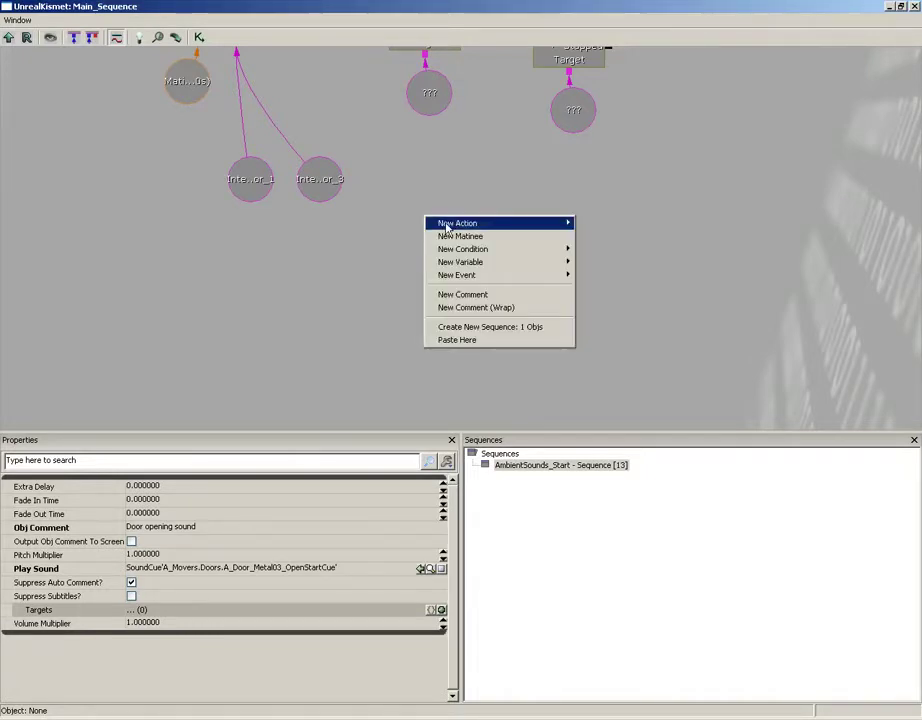
pyautogui.moveTo(447, 229)
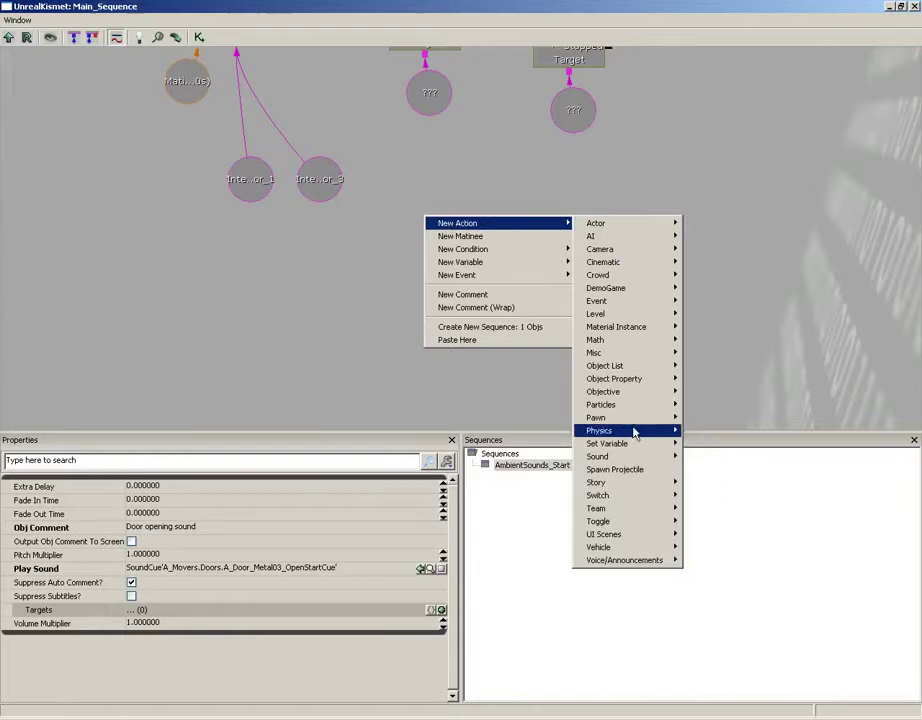
pyautogui.moveTo(629, 461)
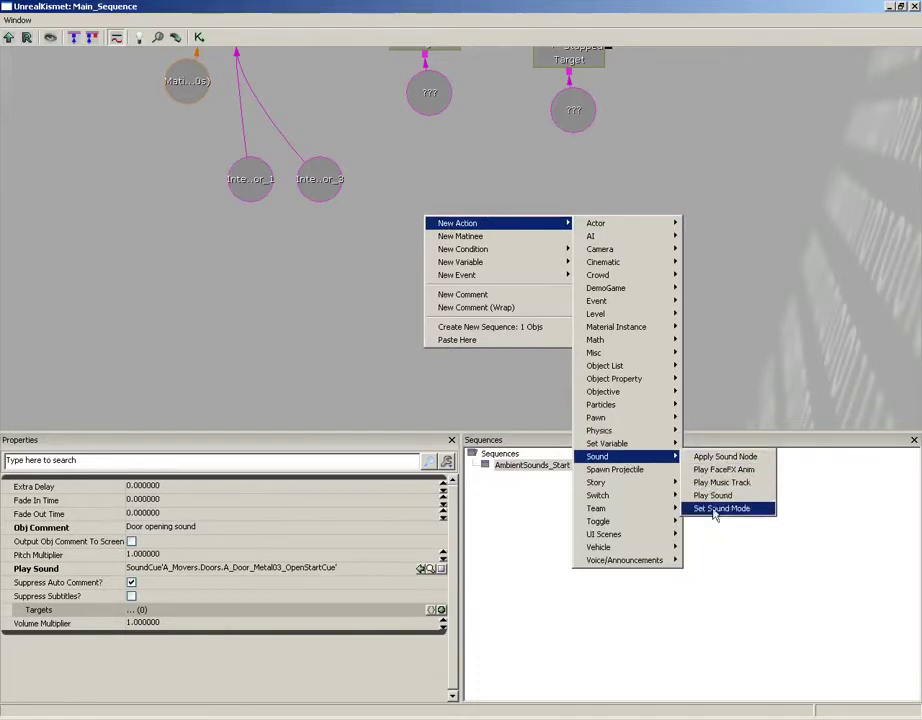
pyautogui.click(914, 6)
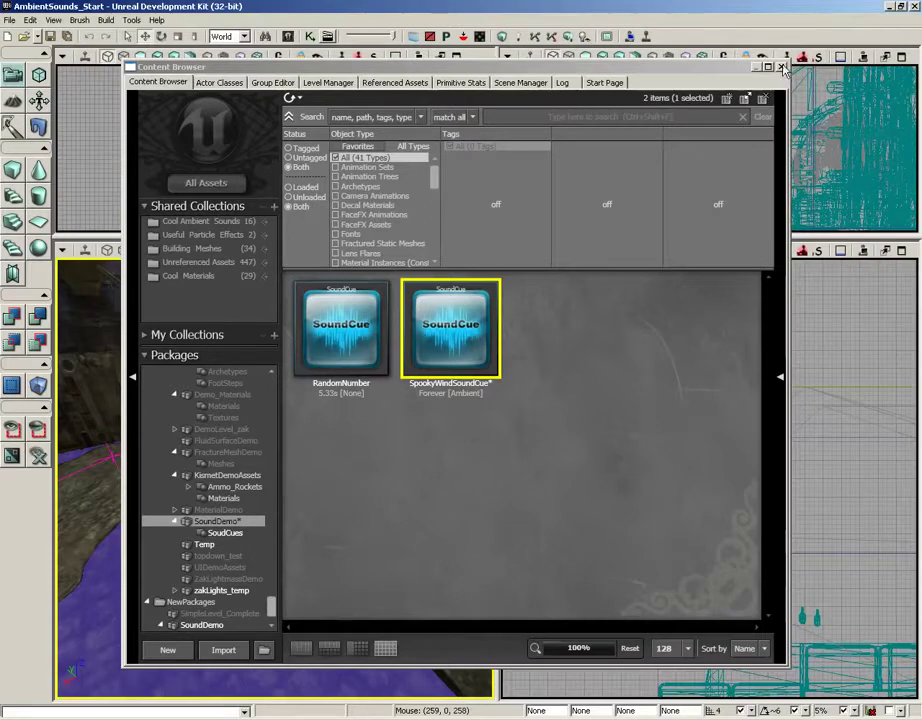
# Step: Close the Content Browser and add an AmbientSound actor using SpookyWindSoundCue over the selected floor
pyautogui.moveTo(659, 72); pyautogui.dragTo(728, 51)
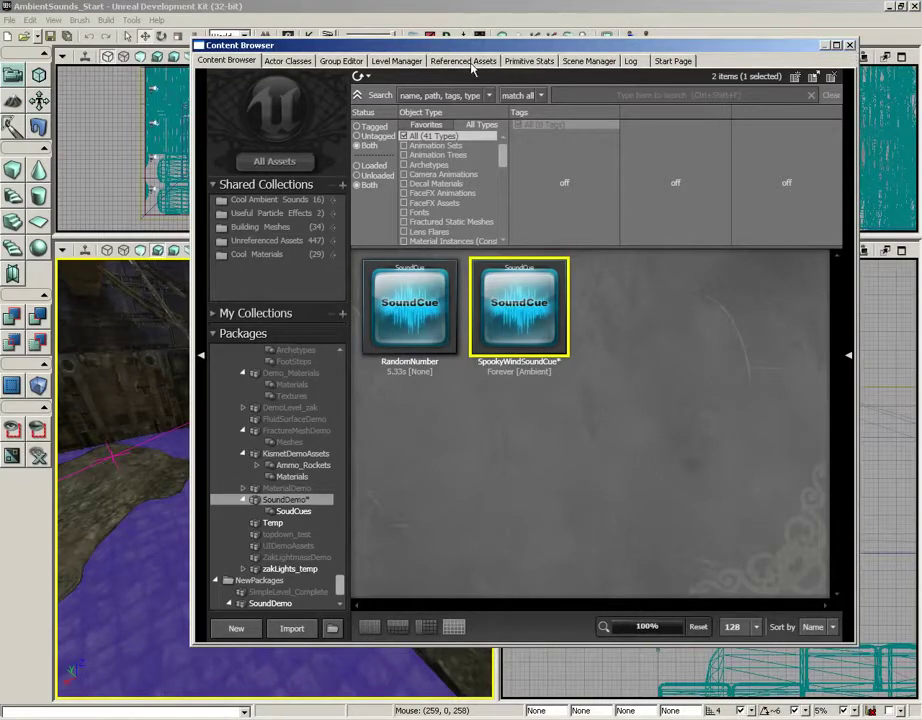
pyautogui.moveTo(517, 325)
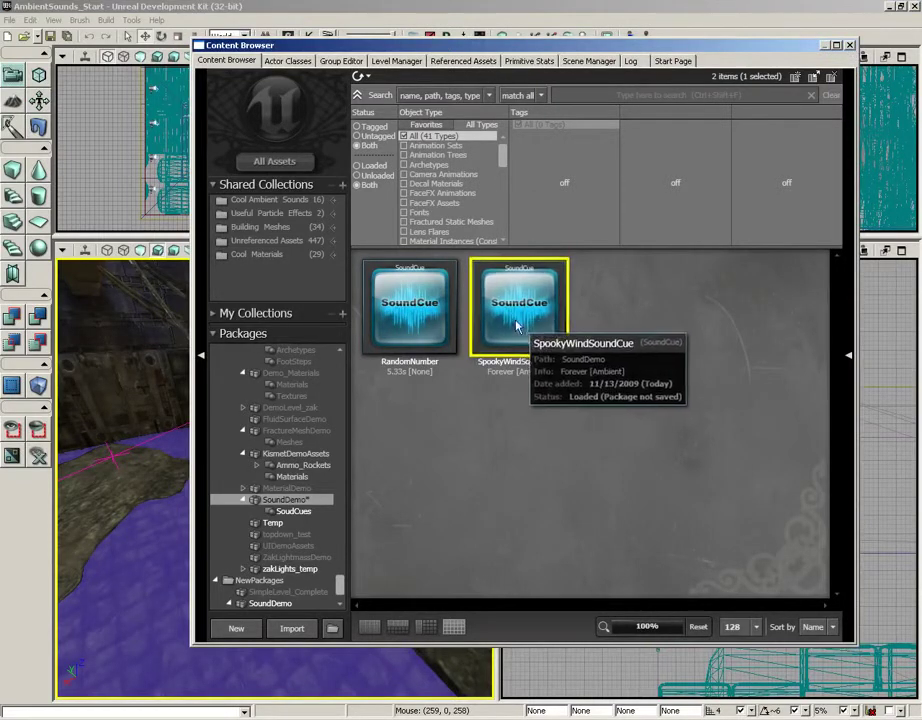
pyautogui.click(848, 47)
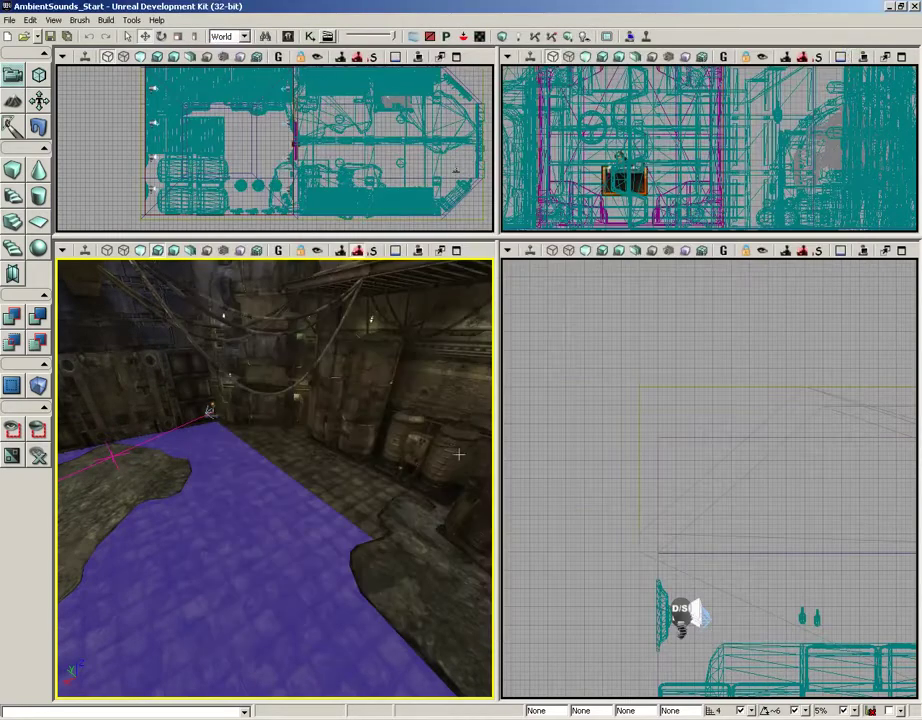
pyautogui.rightClick(217, 557)
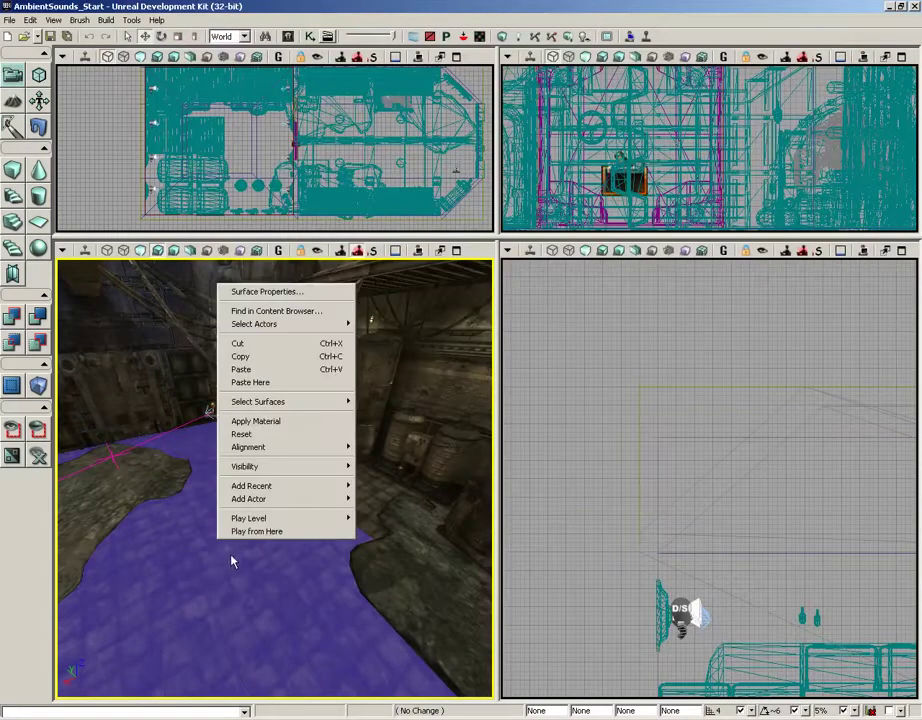
pyautogui.moveTo(241, 498)
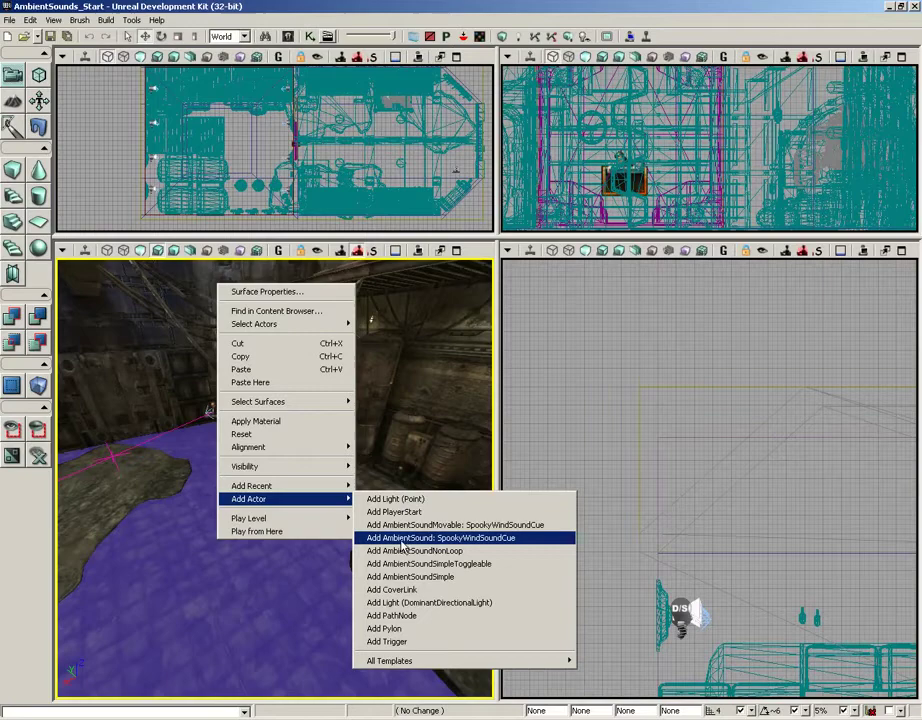
pyautogui.click(400, 540)
pyautogui.moveTo(216, 500); pyautogui.dragTo(265, 530)
pyautogui.moveTo(265, 529); pyautogui.dragTo(257, 519, button='right')
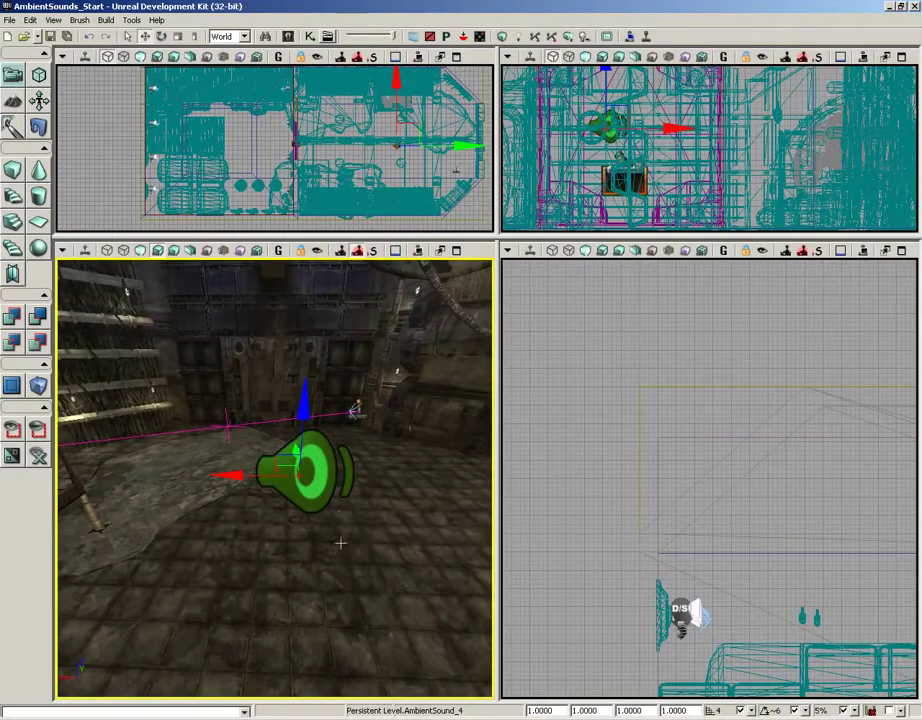
pyautogui.moveTo(338, 450); pyautogui.dragTo(341, 546)
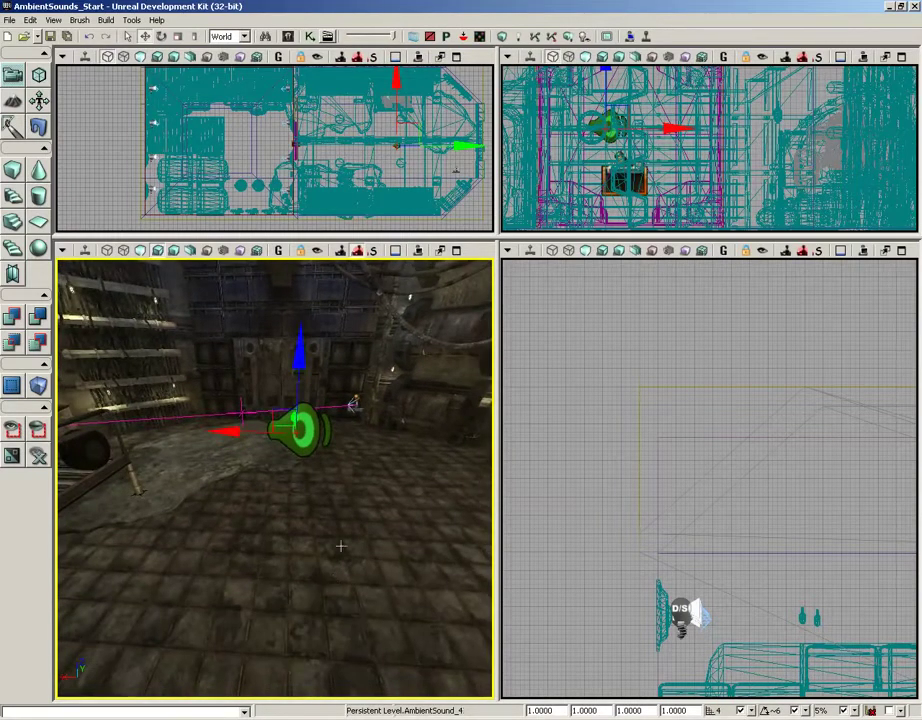
# Step: Toggle real-time mode in the perspective viewport and fly away from the wind sound actor and back to check it
pyautogui.click(85, 252)
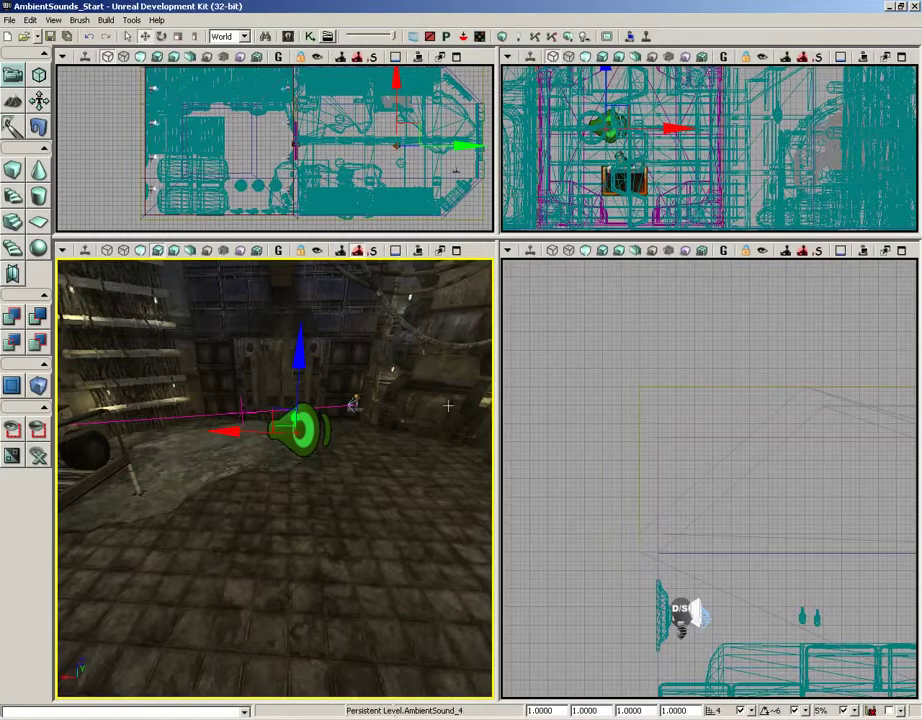
pyautogui.moveTo(389, 513); pyautogui.dragTo(379, 260, button='middle')
pyautogui.moveTo(379, 260); pyautogui.dragTo(331, 287, button='right')
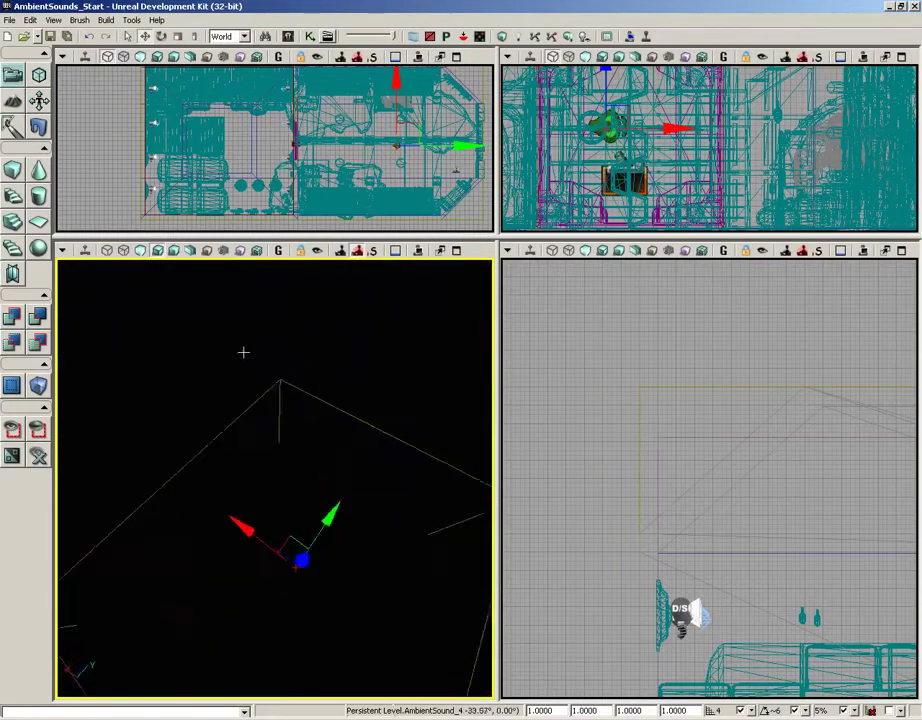
pyautogui.moveTo(243, 352); pyautogui.dragTo(331, 704, button='right')
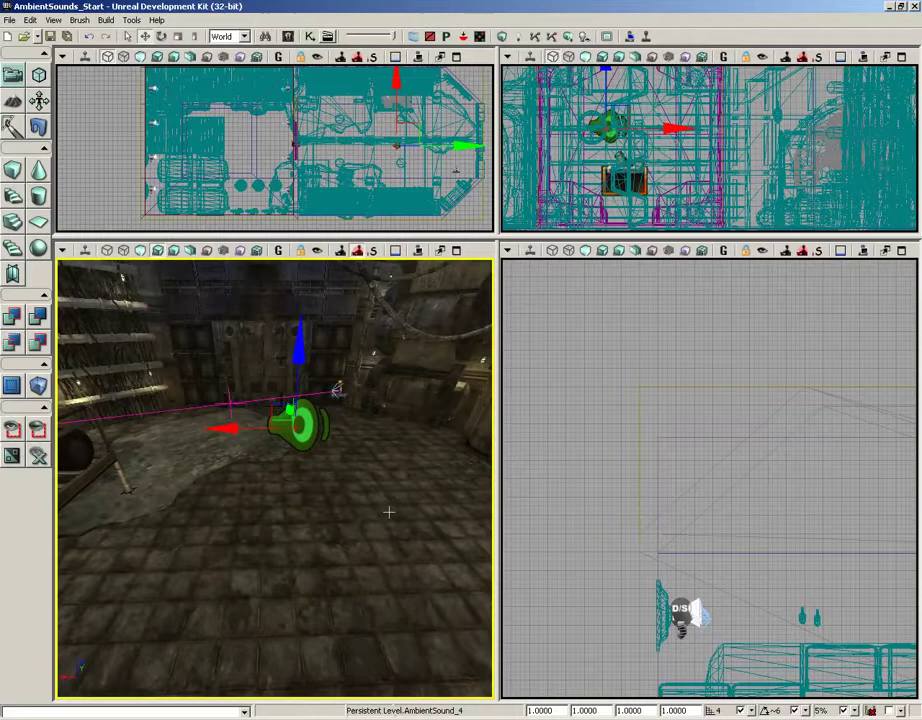
# Step: Open the RandomNumber cue in the Sound Cue Editor, inspect its Attenuation node's properties, and close the editor
pyautogui.click(289, 36)
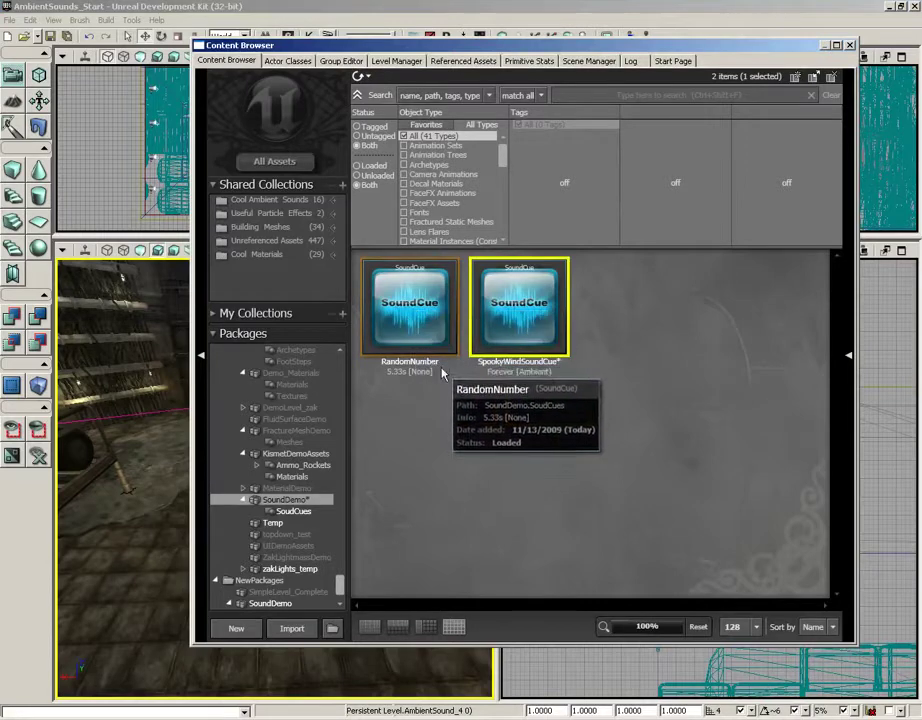
pyautogui.click(401, 311)
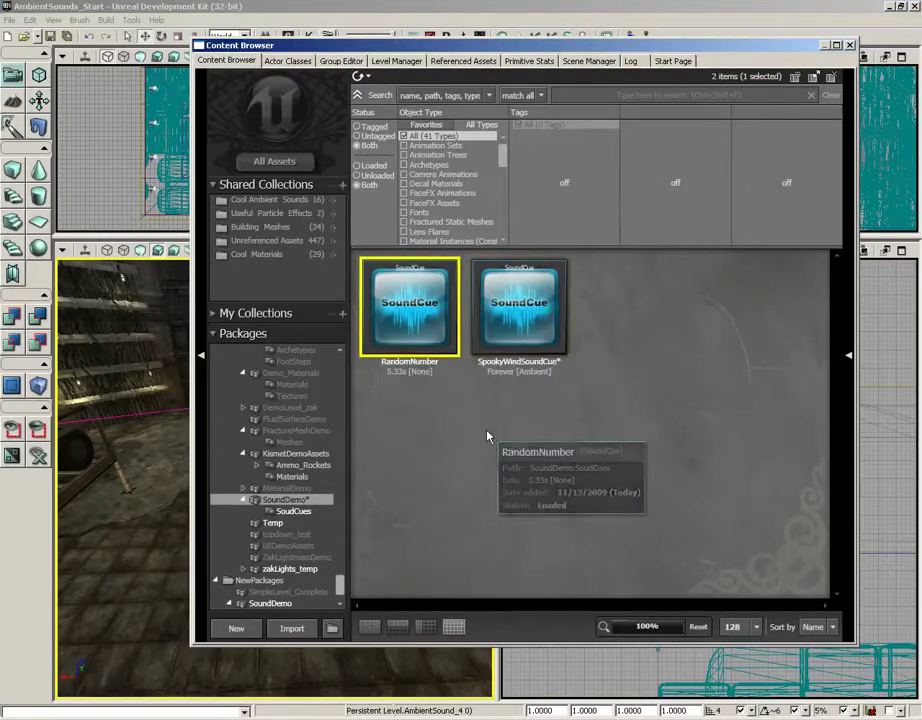
pyautogui.rightClick(401, 311)
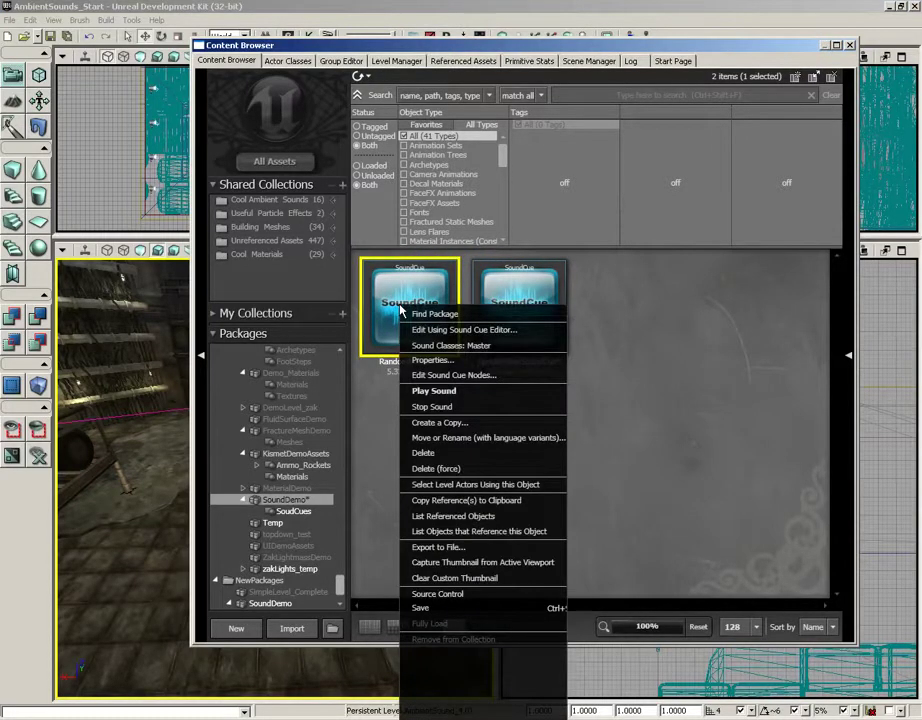
pyautogui.click(443, 331)
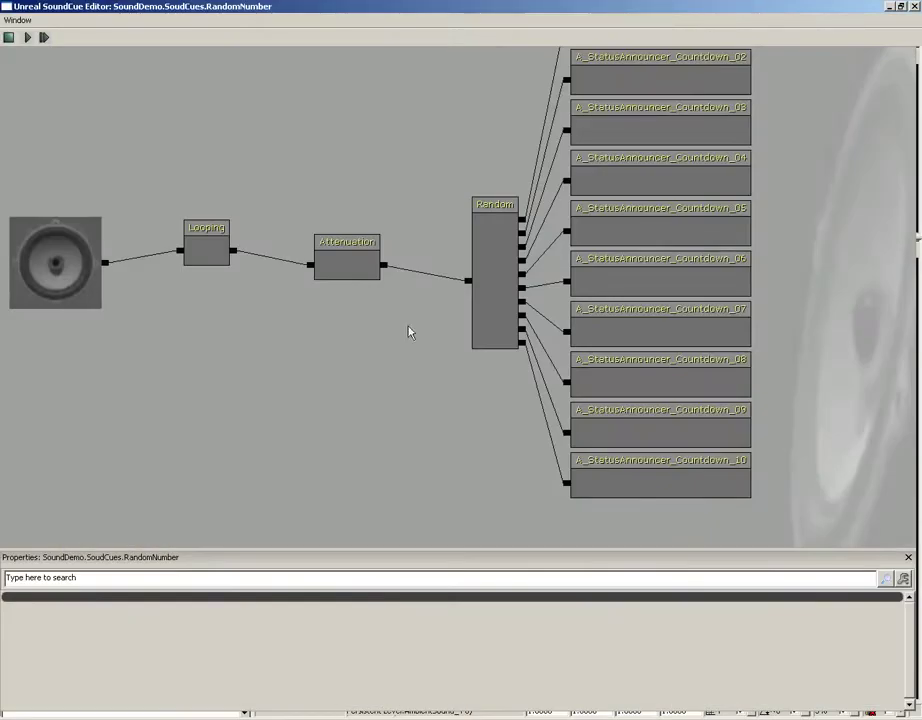
pyautogui.click(413, 290)
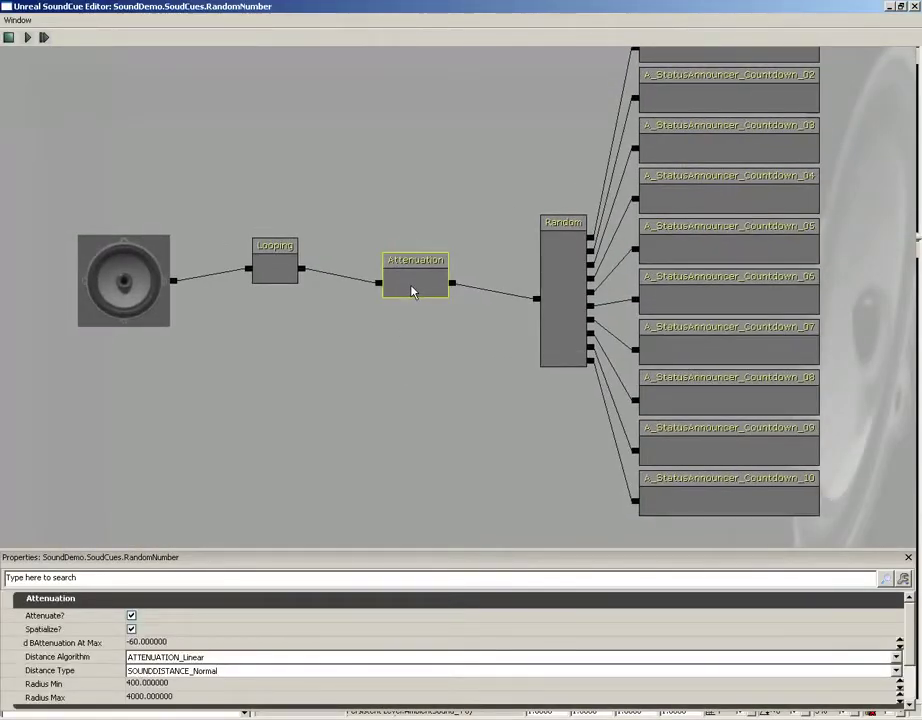
pyautogui.click(913, 7)
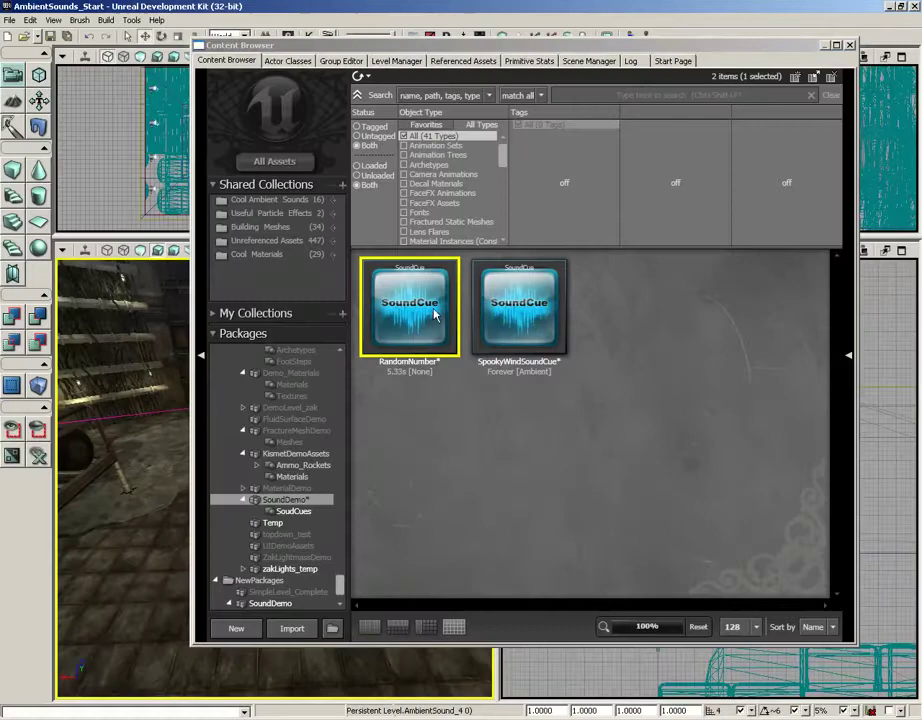
# Step: Add an AmbientSound actor using RandomNumber beside the wind sound, raise it above the floor, and close the Content Browser
pyautogui.moveTo(330, 44); pyautogui.dragTo(557, 21)
pyautogui.rightClick(222, 571)
pyautogui.moveTo(275, 508)
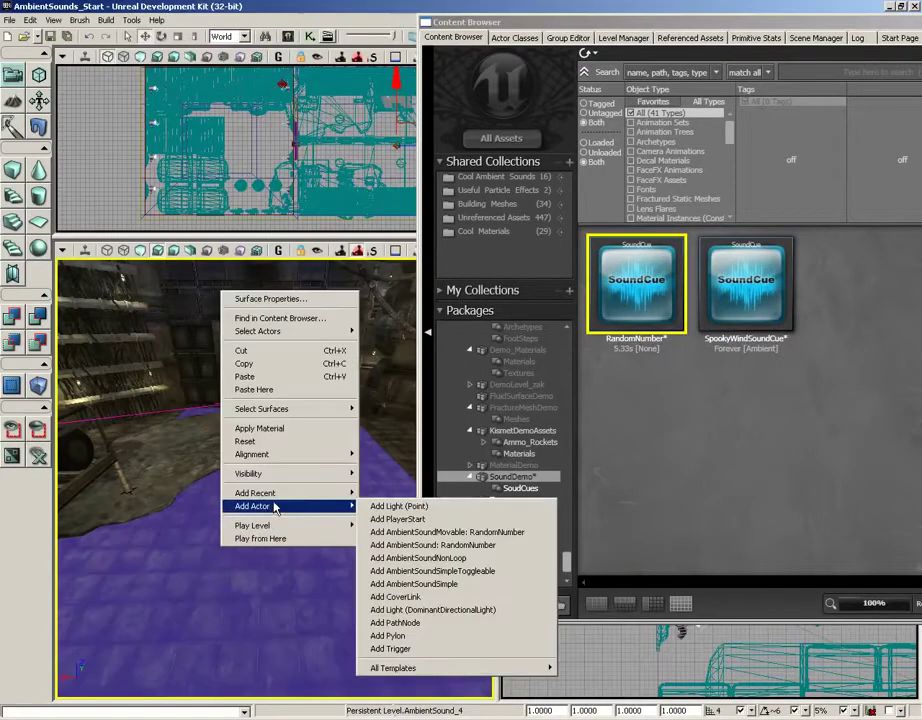
pyautogui.click(465, 545)
pyautogui.moveTo(206, 552); pyautogui.dragTo(197, 414)
pyautogui.moveTo(839, 25); pyautogui.dragTo(843, 65)
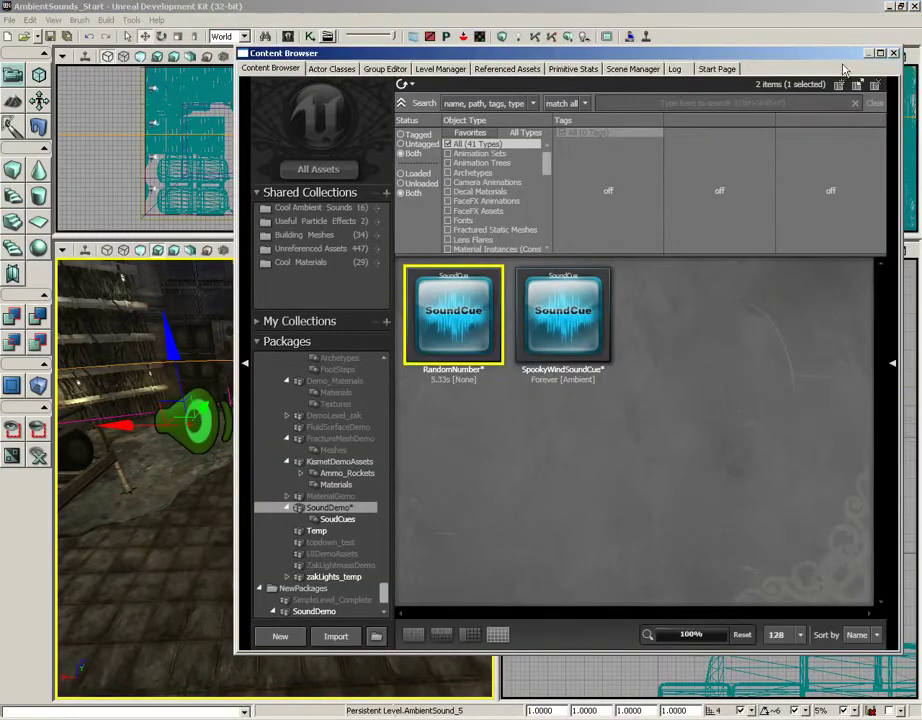
pyautogui.click(893, 54)
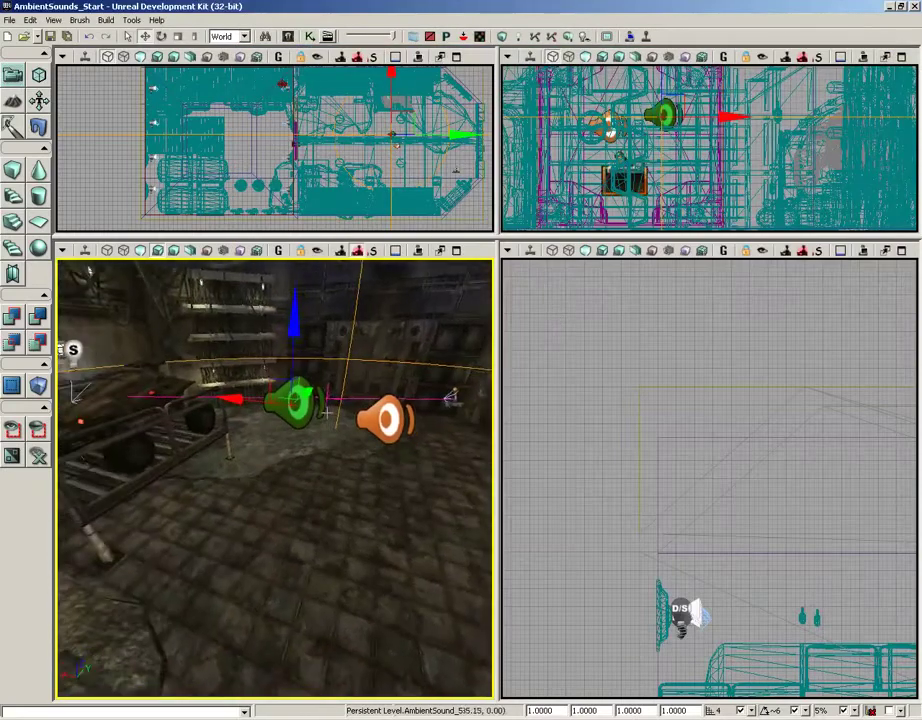
# Step: Display the perspective viewport in wireframe and view the RandomNumber sound's radius spheres from above
pyautogui.moveTo(356, 377); pyautogui.dragTo(318, 322)
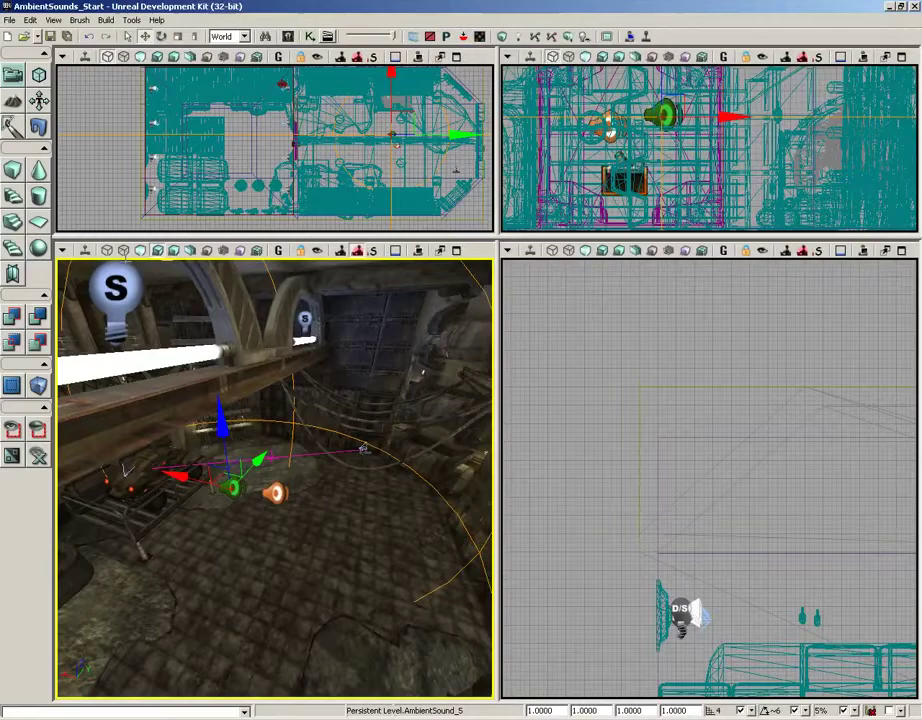
pyautogui.click(139, 250)
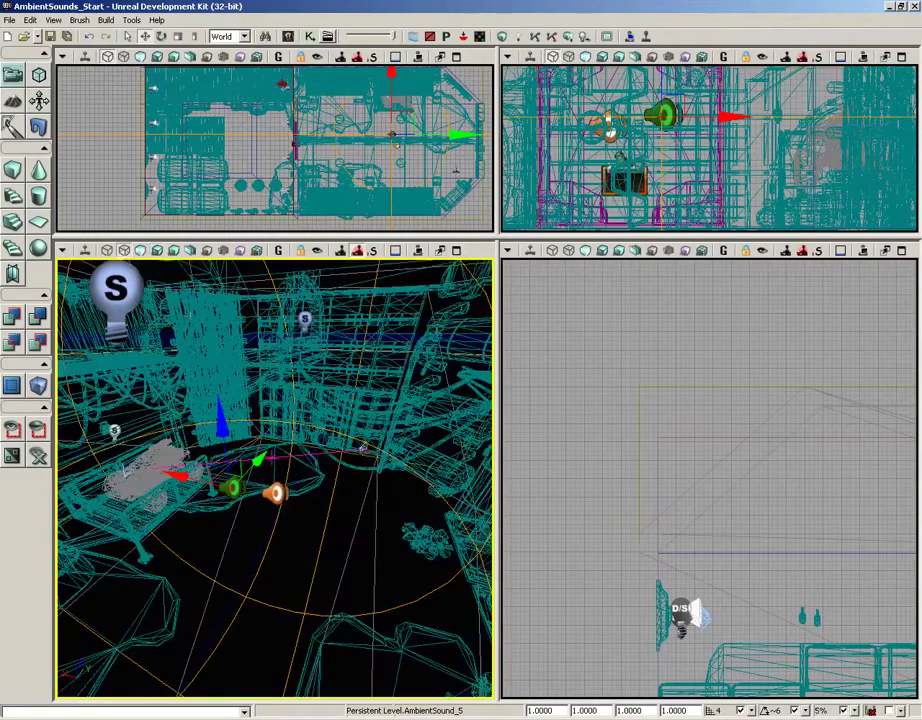
pyautogui.moveTo(324, 486); pyautogui.dragTo(324, 420)
pyautogui.moveTo(324, 420); pyautogui.dragTo(326, 480, button='right')
pyautogui.moveTo(326, 480); pyautogui.dragTo(326, 392)
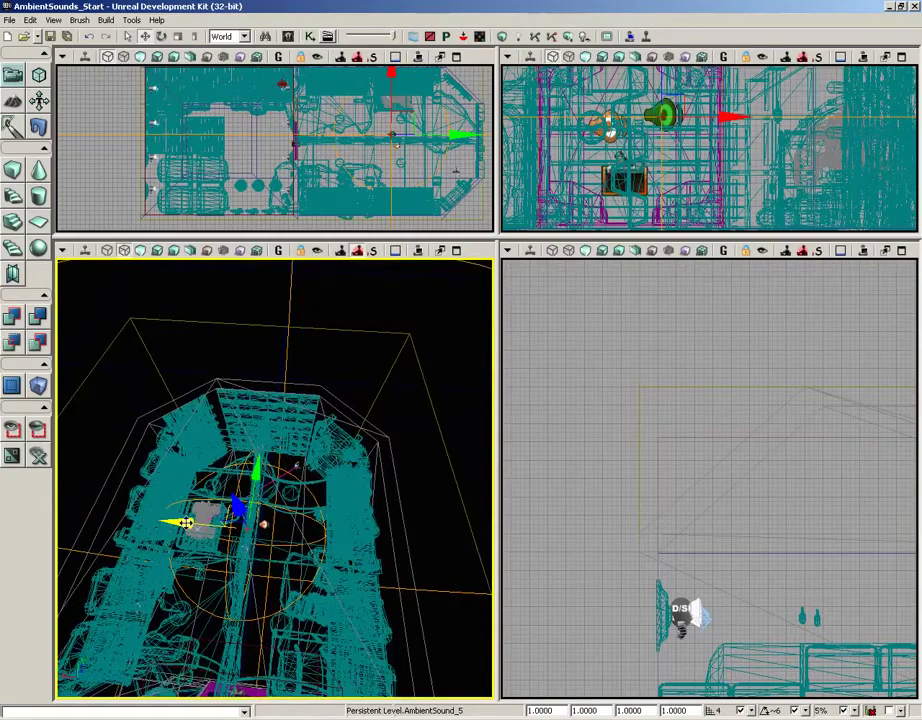
# Step: Move the RandomNumber ambient sound actor along the X axis, well outside the level geometry
pyautogui.moveTo(186, 522); pyautogui.dragTo(56, 258)
pyautogui.moveTo(370, 515); pyautogui.dragTo(344, 290, button='right')
pyautogui.moveTo(344, 290); pyautogui.dragTo(290, 705)
# Step: Maximize the perspective viewport and examine the inner and outer radius spheres around the RandomNumber sound actor
pyautogui.click(459, 250)
pyautogui.moveTo(487, 325); pyautogui.dragTo(483, 600)
pyautogui.moveTo(570, 275); pyautogui.dragTo(573, 292, button='right')
pyautogui.moveTo(572, 291); pyautogui.dragTo(574, 284)
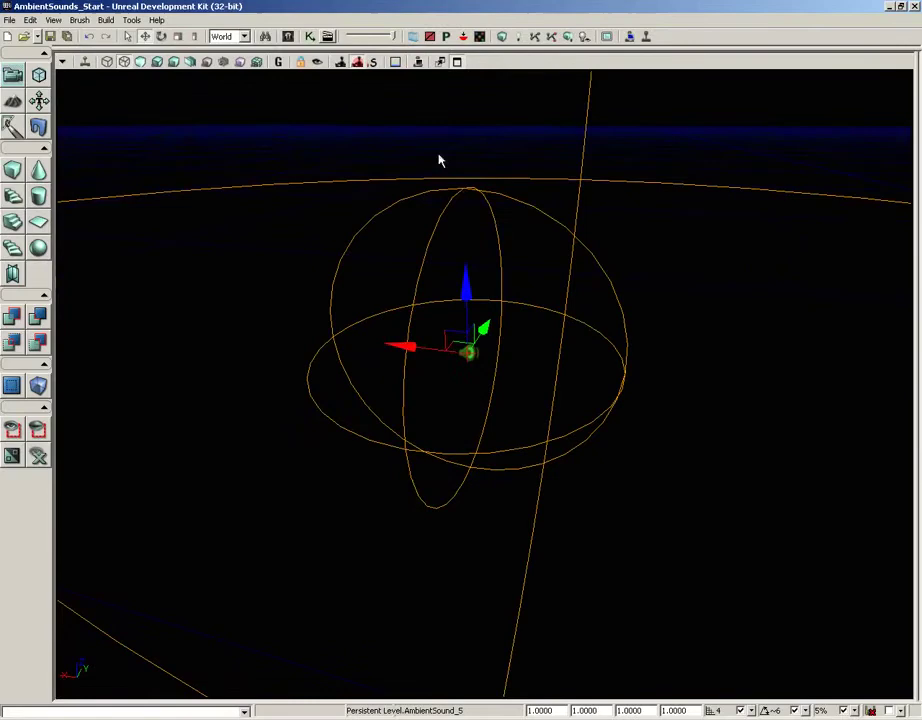
pyautogui.moveTo(610, 409); pyautogui.dragTo(594, 393)
pyautogui.moveTo(594, 393); pyautogui.dragTo(594, 399, button='right')
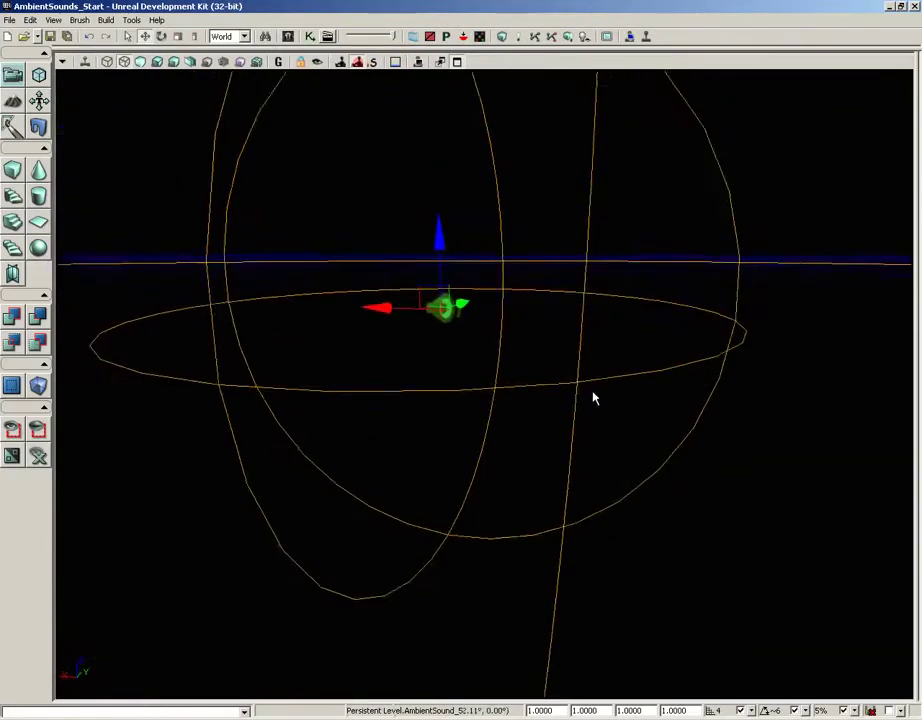
# Step: Delete the RandomNumber ambient sound actor placed outside the level geometry
pyautogui.moveTo(594, 399); pyautogui.dragTo(564, 698)
pyautogui.moveTo(559, 665); pyautogui.dragTo(548, 217, button='middle')
pyautogui.moveTo(547, 217); pyautogui.dragTo(480, 702)
pyautogui.moveTo(612, 406)
pyautogui.mouseDown()
pyautogui.moveTo(599, 426)
pyautogui.moveTo(599, 404)
pyautogui.mouseUp()
pyautogui.press('w')
pyautogui.moveTo(599, 404); pyautogui.dragTo(597, 378, button='right')
pyautogui.moveTo(597, 378); pyautogui.dragTo(915, 345)
pyautogui.press('Delete')
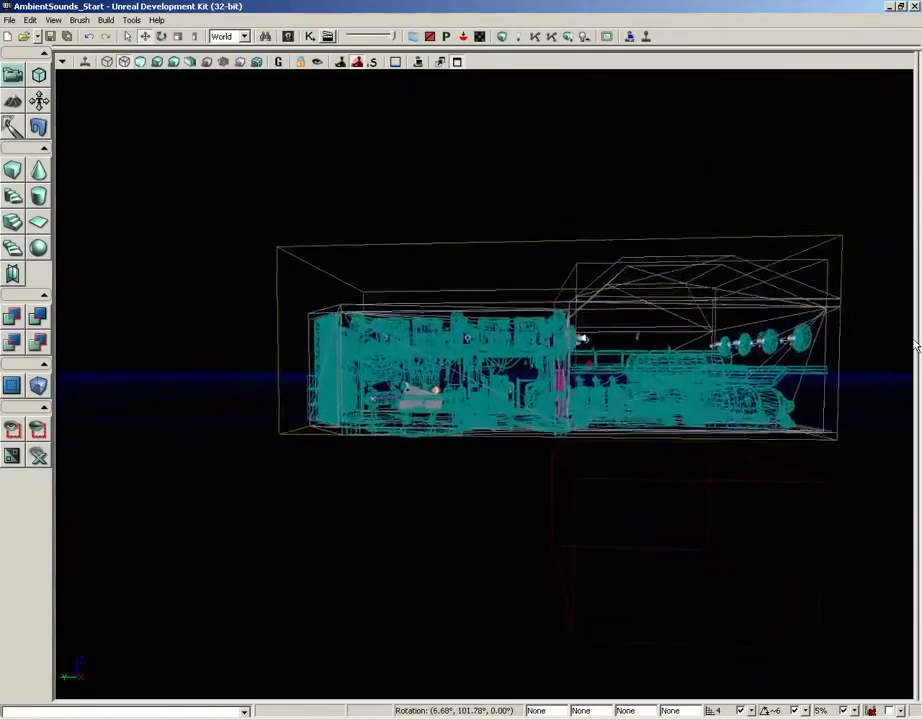
# Step: Bring the perspective view back inside the room near the remaining ambient sound actor and display it in Lit mode
pyautogui.press('w')
pyautogui.moveTo(915, 345); pyautogui.dragTo(762, 338, button='right')
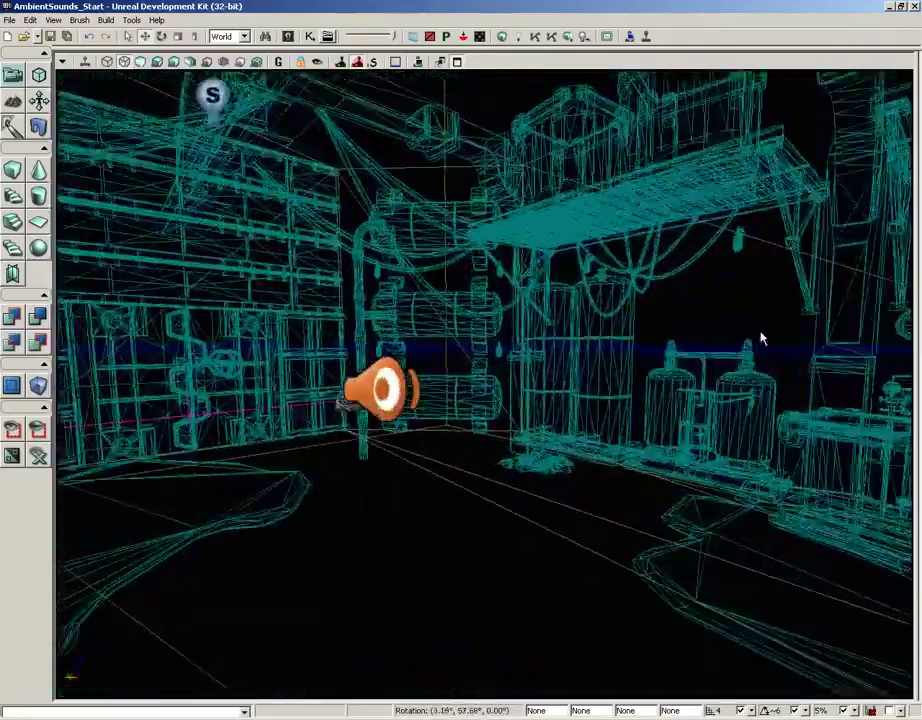
pyautogui.moveTo(760, 340); pyautogui.dragTo(760, 325)
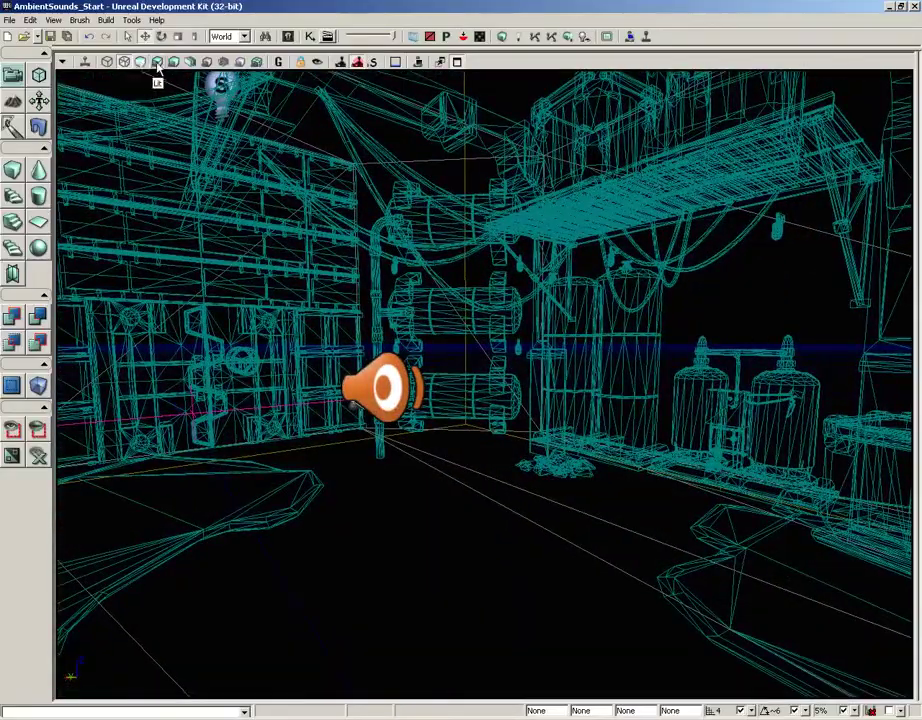
pyautogui.click(156, 65)
pyautogui.moveTo(552, 452); pyautogui.dragTo(221, 444, button='right')
pyautogui.moveTo(221, 444); pyautogui.dragTo(553, 456)
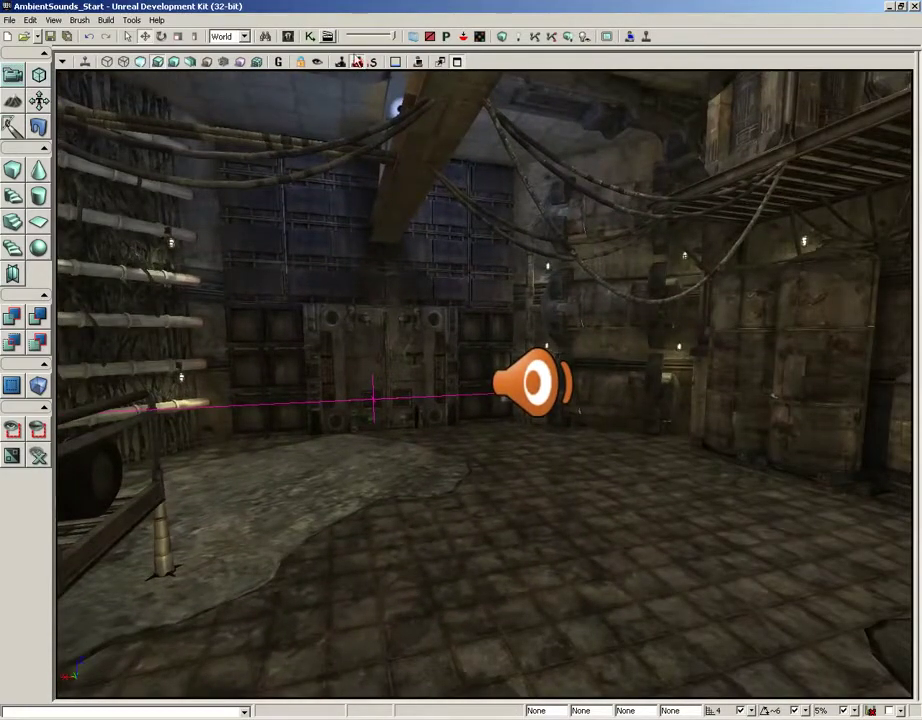
# Step: Play the level in the editor, walk around the room to check the remaining ambient sound, and end the play session
pyautogui.click(648, 38)
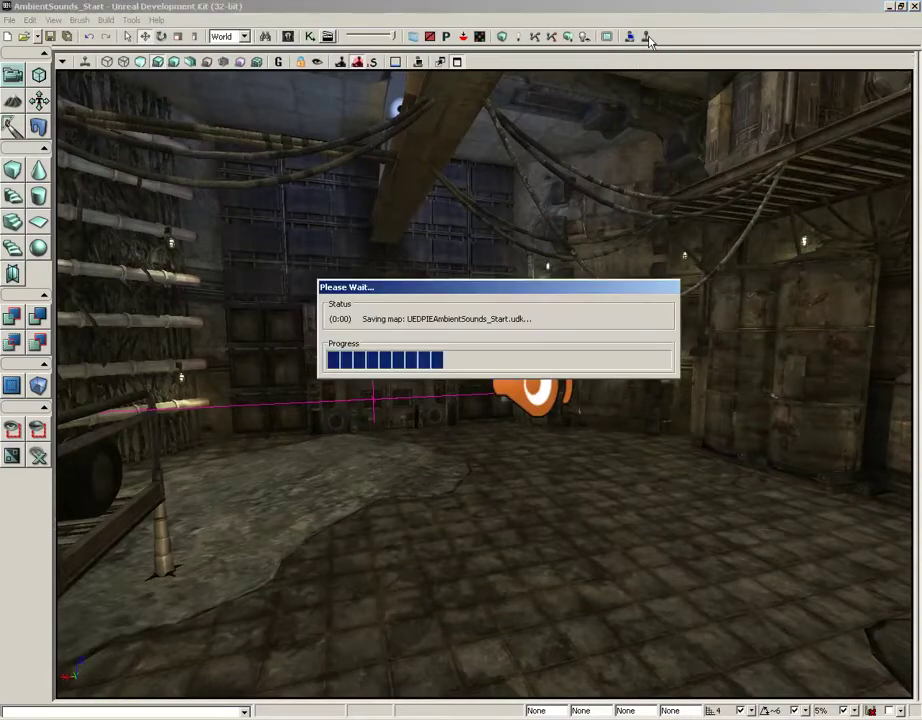
pyautogui.press('w')
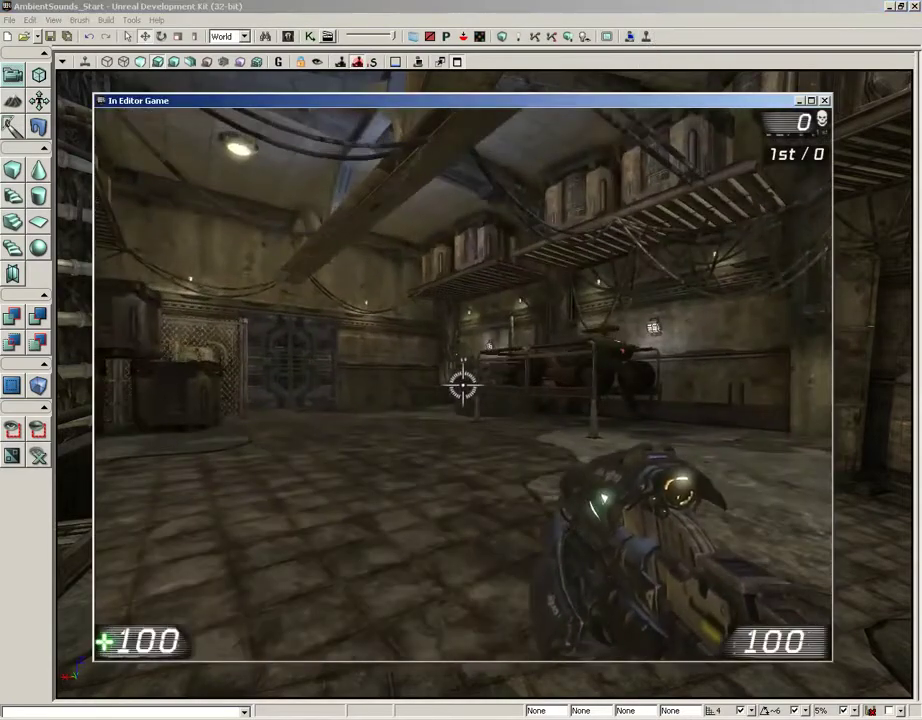
pyautogui.press('a')
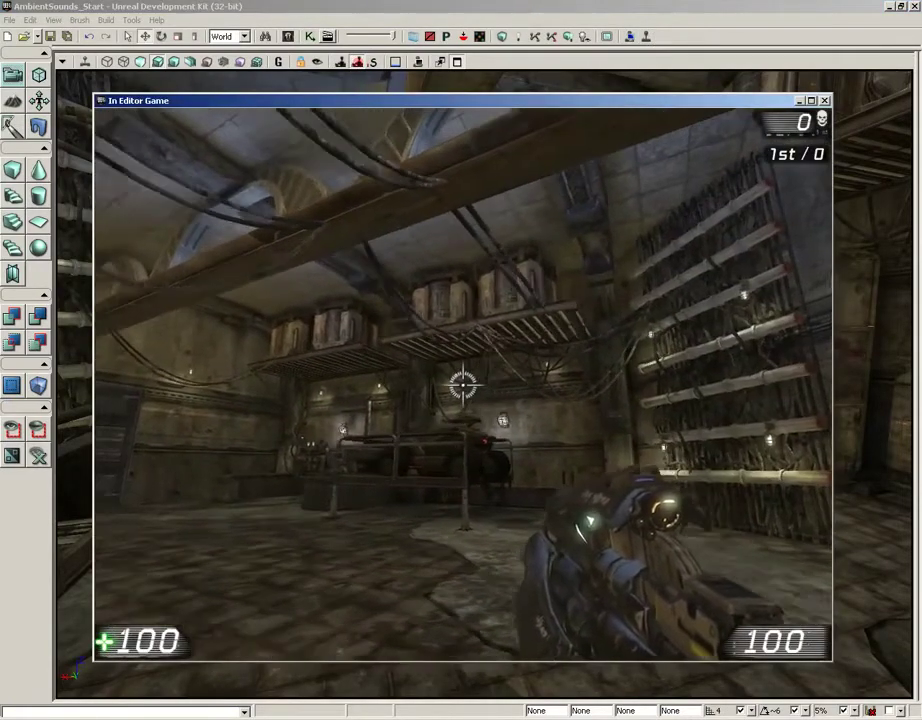
pyautogui.press('a')
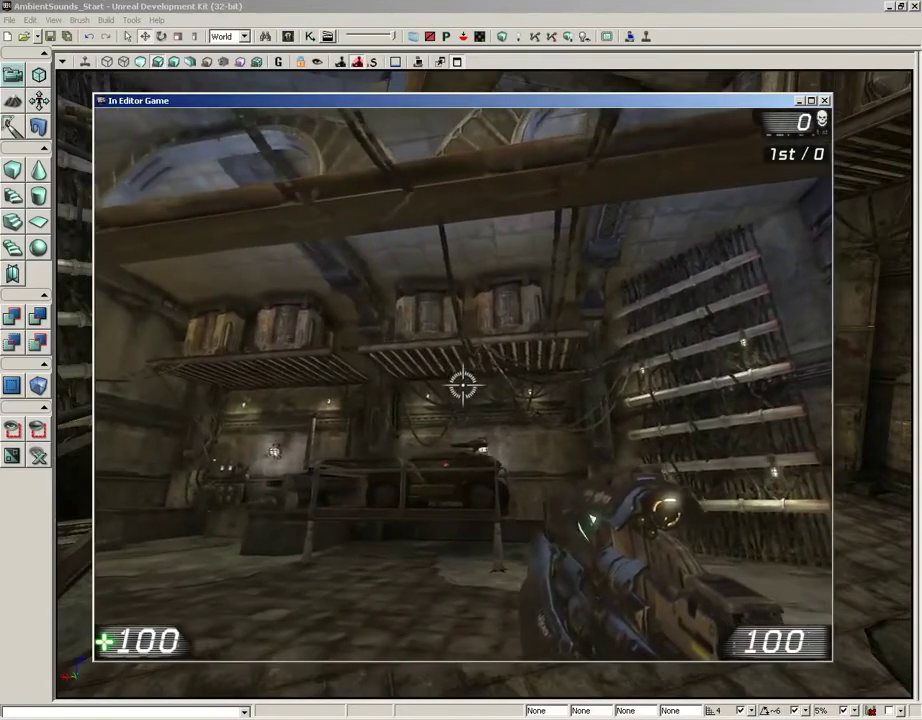
pyautogui.press('d')
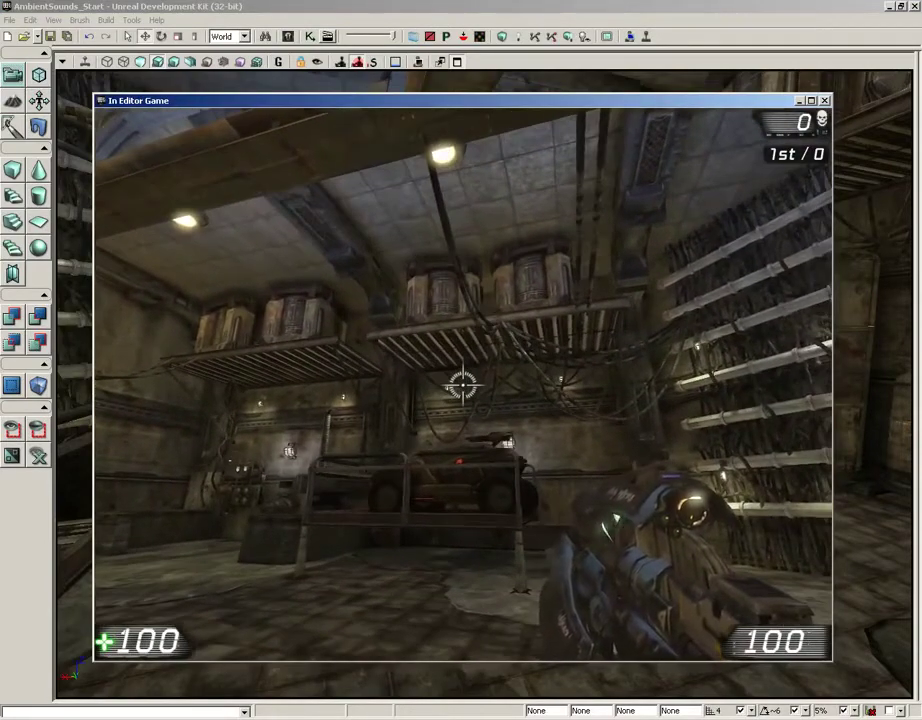
pyautogui.press('d')
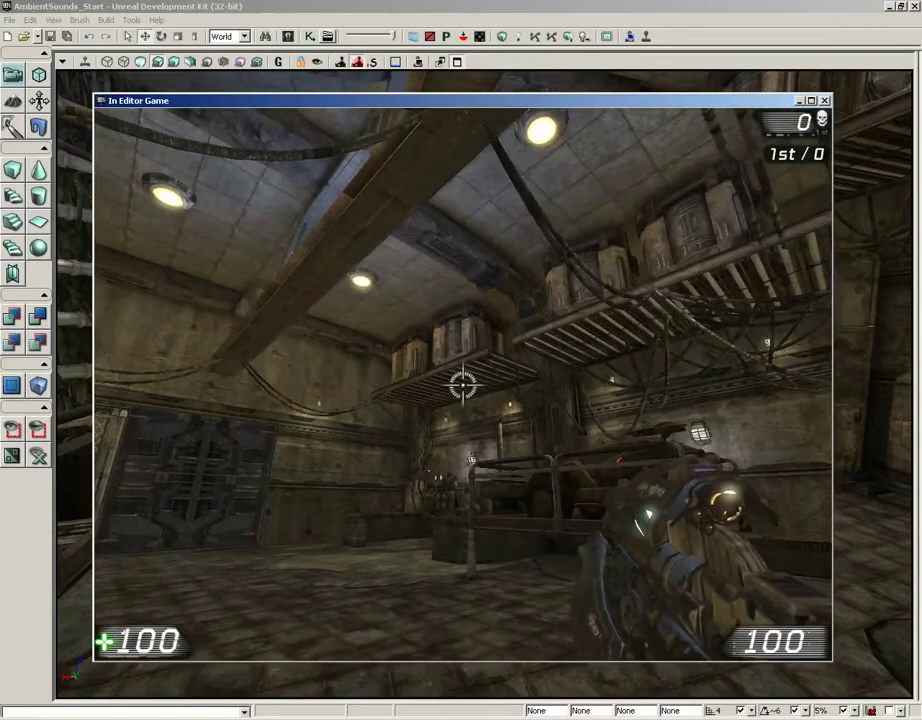
pyautogui.press('w')
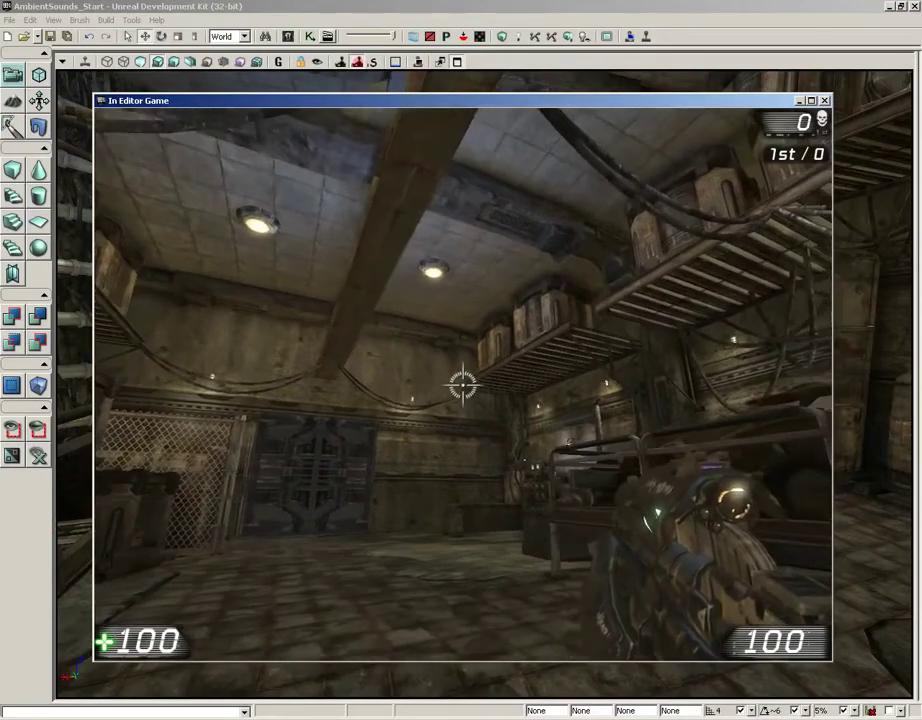
pyautogui.press('w')
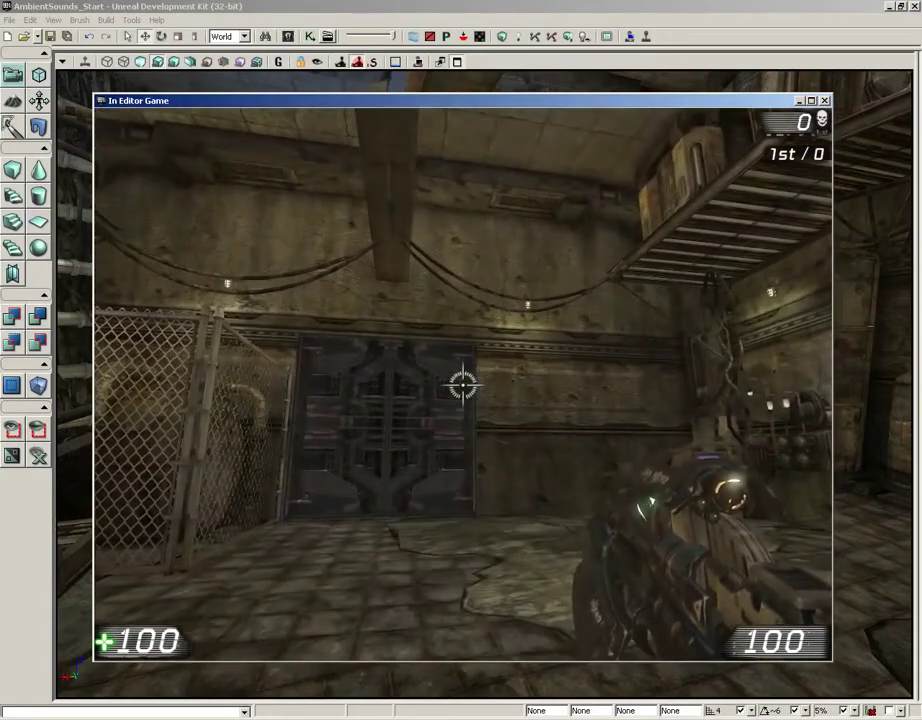
pyautogui.press('Left')
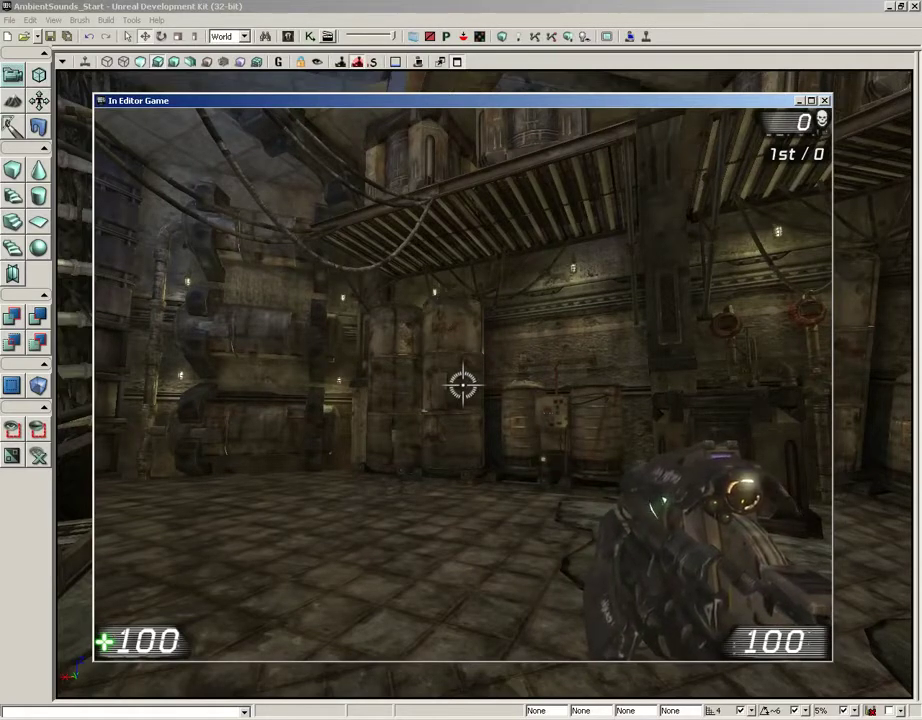
pyautogui.press('Escape')
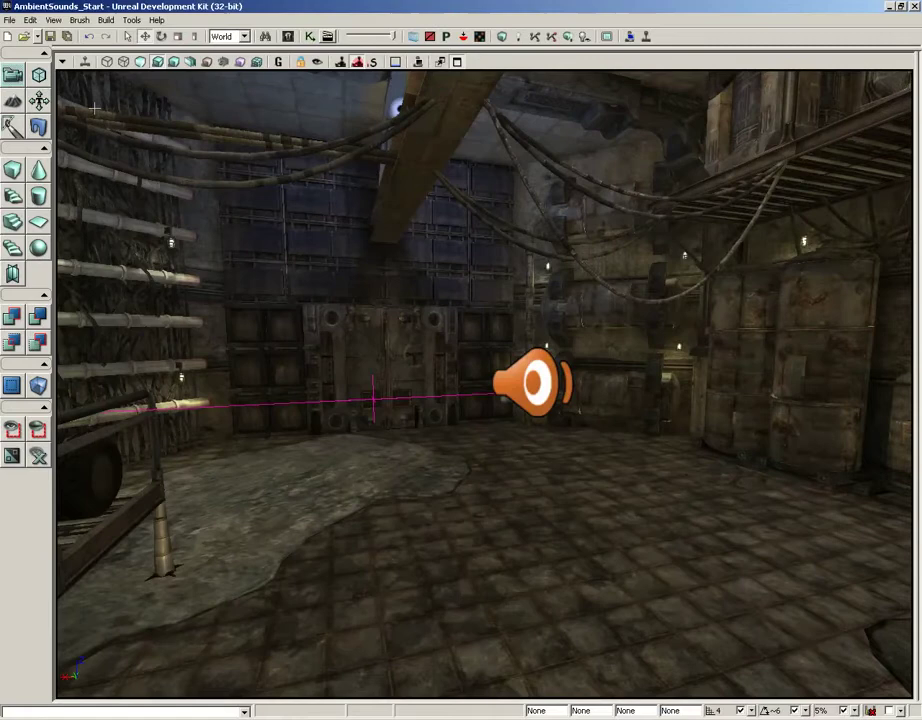